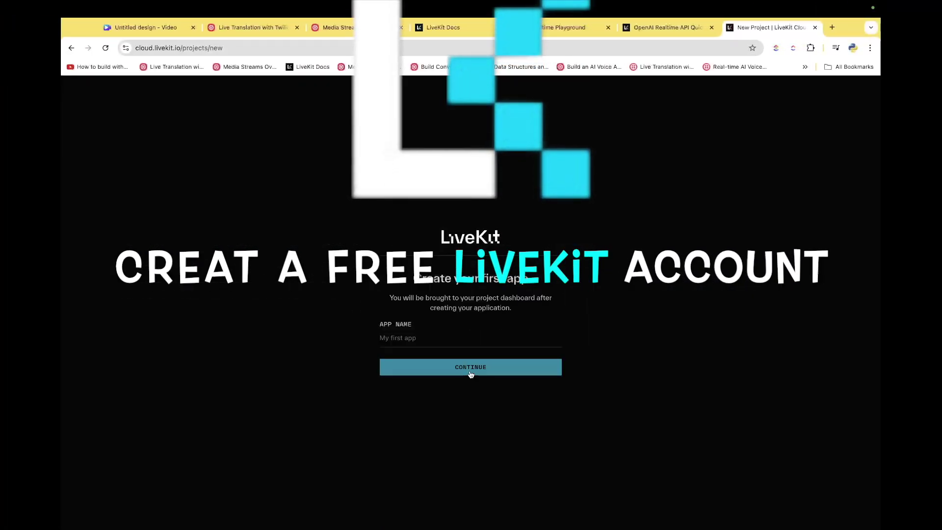
Start entering 'subcribetofullstackdesk' as the name of the first LiveKit Cloud app.
left_click(420, 338)
type("subcribetofullstackdesk")
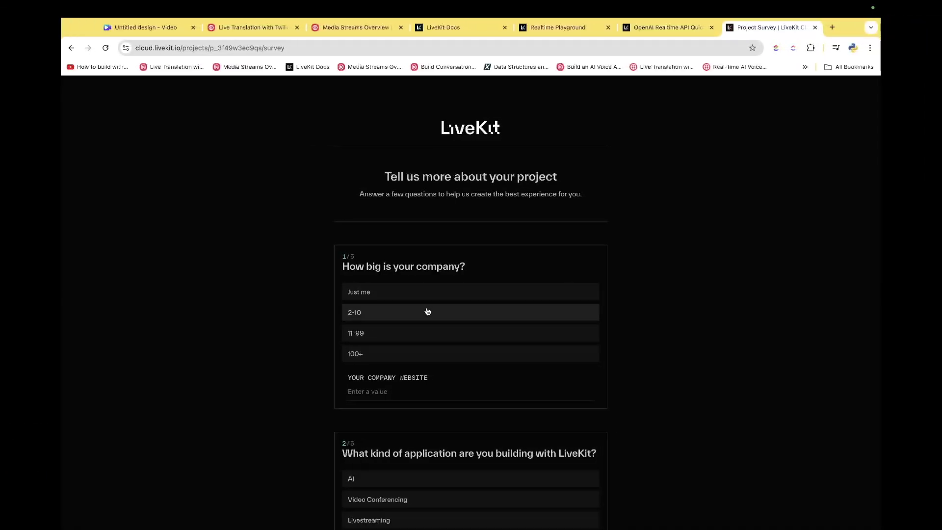
Answer the survey with a company size of 2-10 people and submit it.
left_click(428, 312)
left_click(448, 390)
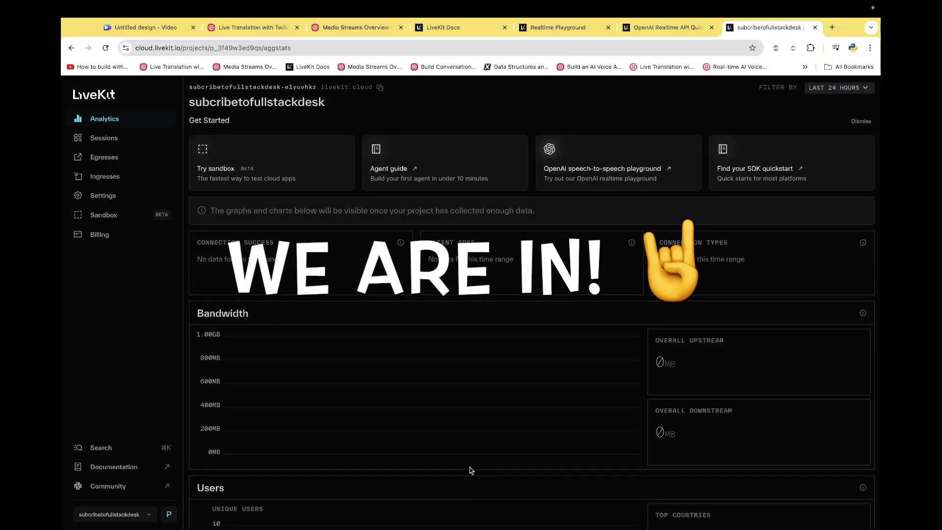
scroll(500, 272, "down", 4)
scroll(500, 272, "up", 3)
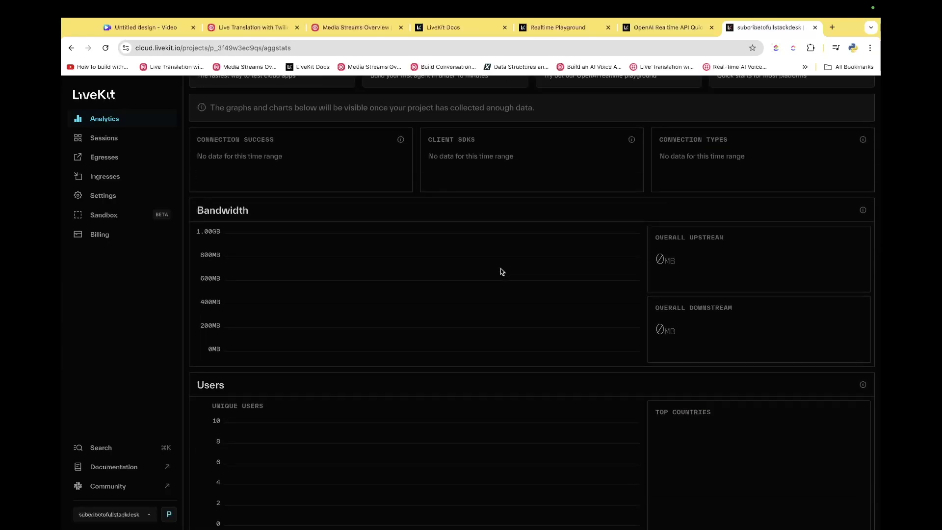
scroll(437, 251, "down", 2)
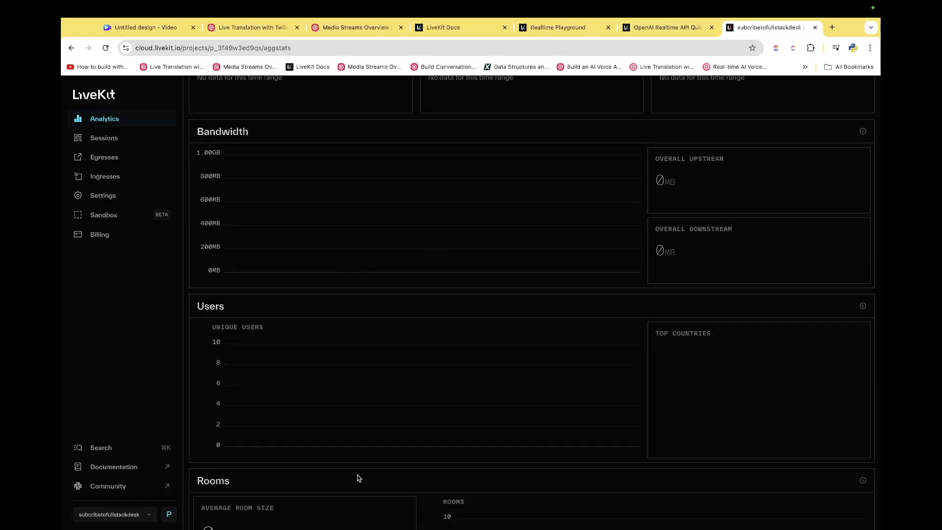
scroll(317, 346, "up", 5)
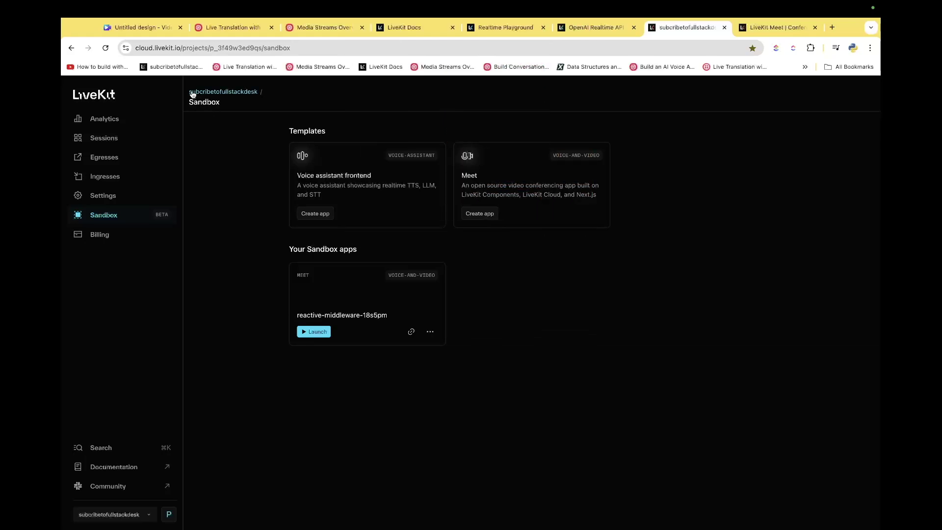
left_click_drag(279, 92, 189, 92)
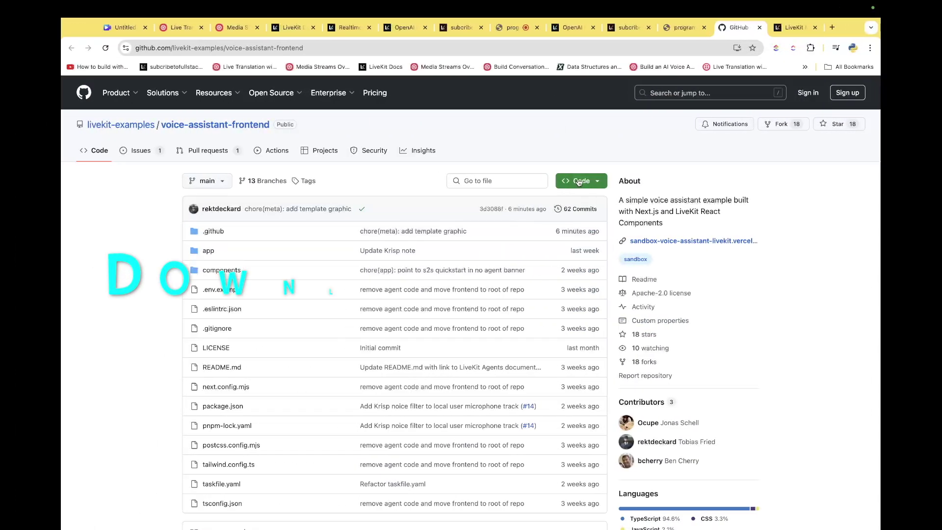
Download the voice-assistant-frontend ZIP, check it in Downloads, and open the example env file.
left_click(456, 312)
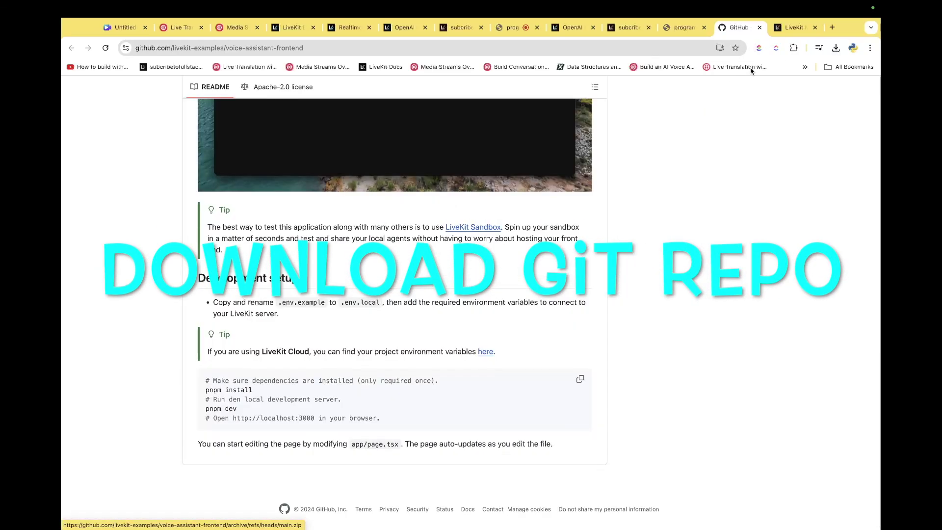
left_click(835, 48)
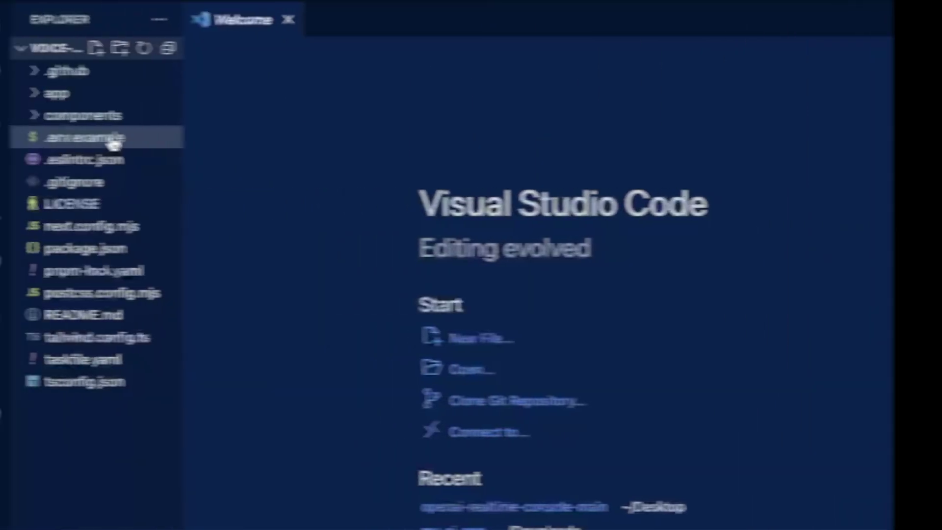
left_click(134, 137)
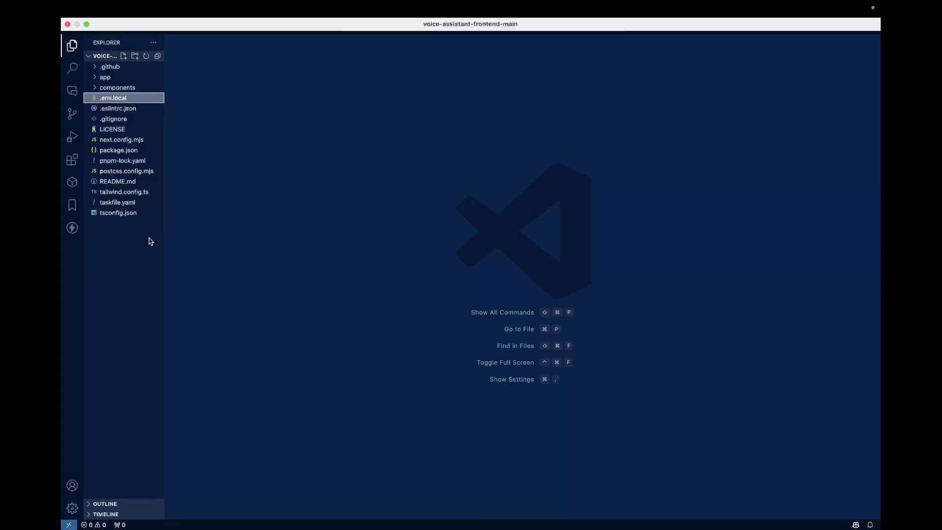
Open an integrated terminal and show the README.md setup instructions.
key("ctrl+grave")
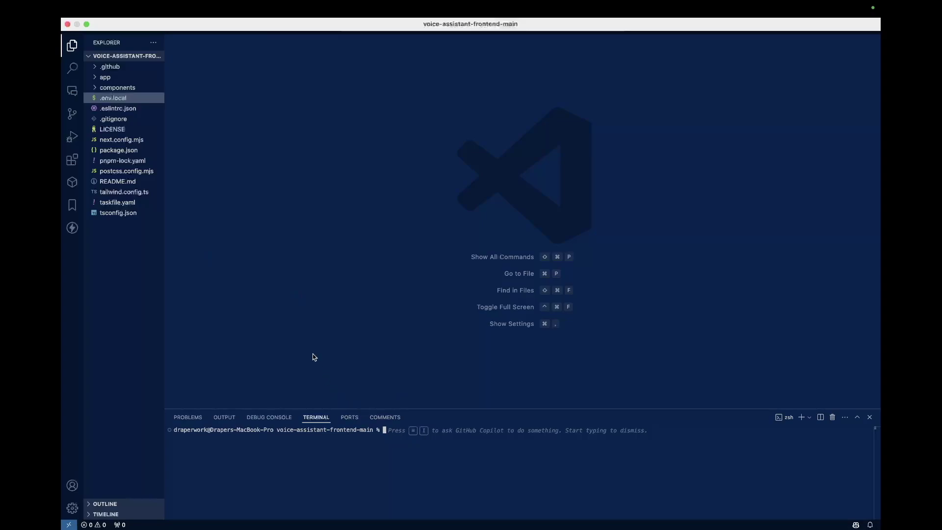
left_click(121, 181)
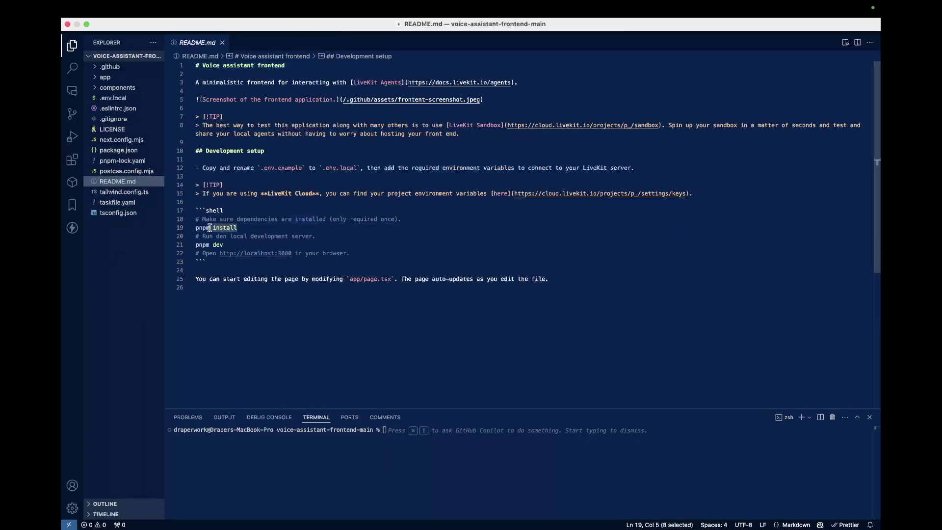
Run 'pnpm install' copied from the README, then 'pnpm dev' to serve localhost:3000.
left_click_drag(240, 227, 195, 227)
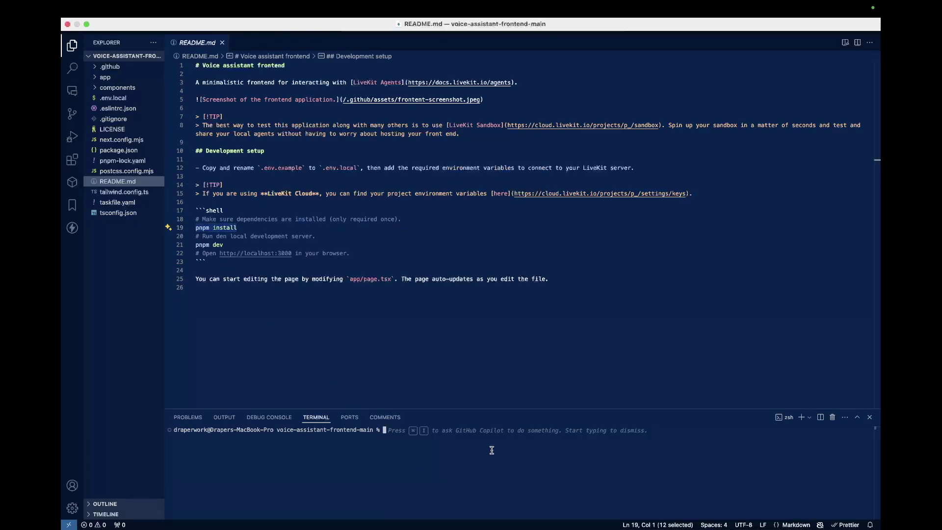
type("pnpm install")
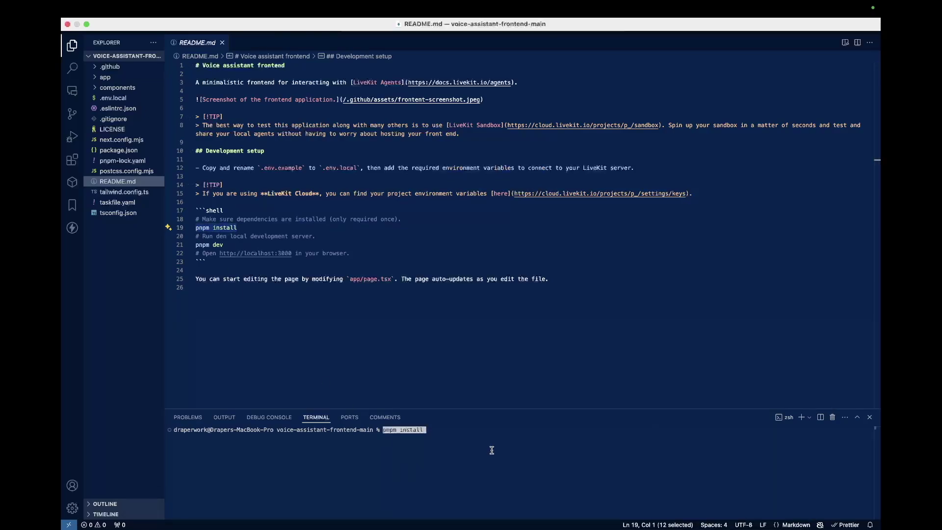
key("Return")
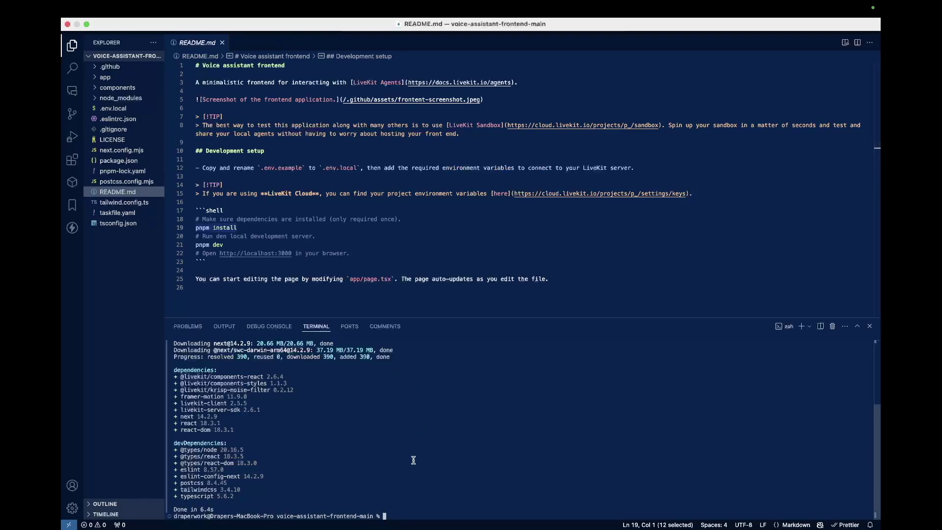
type("pnpm dev")
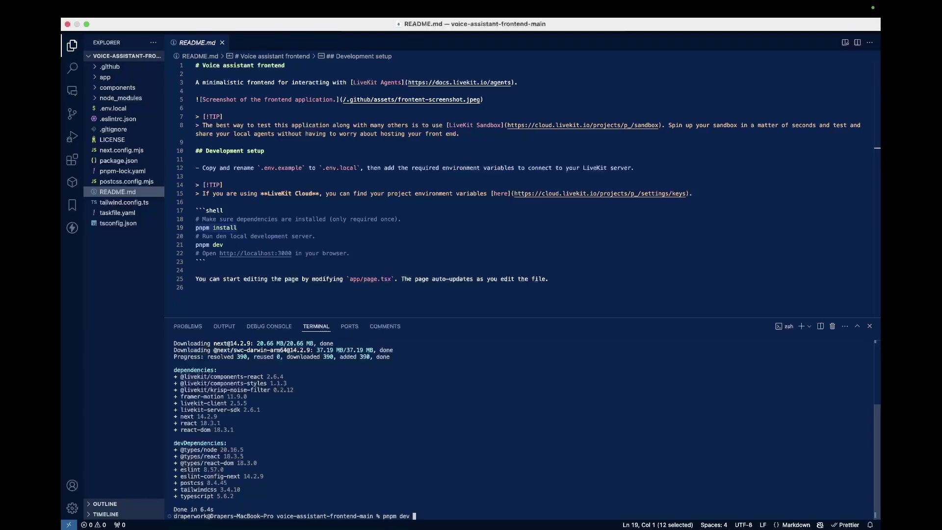
key("Return")
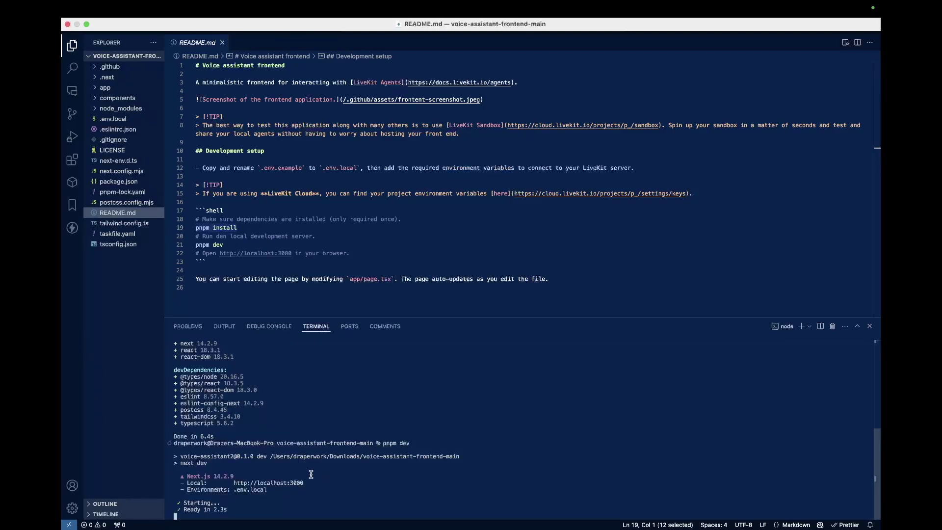